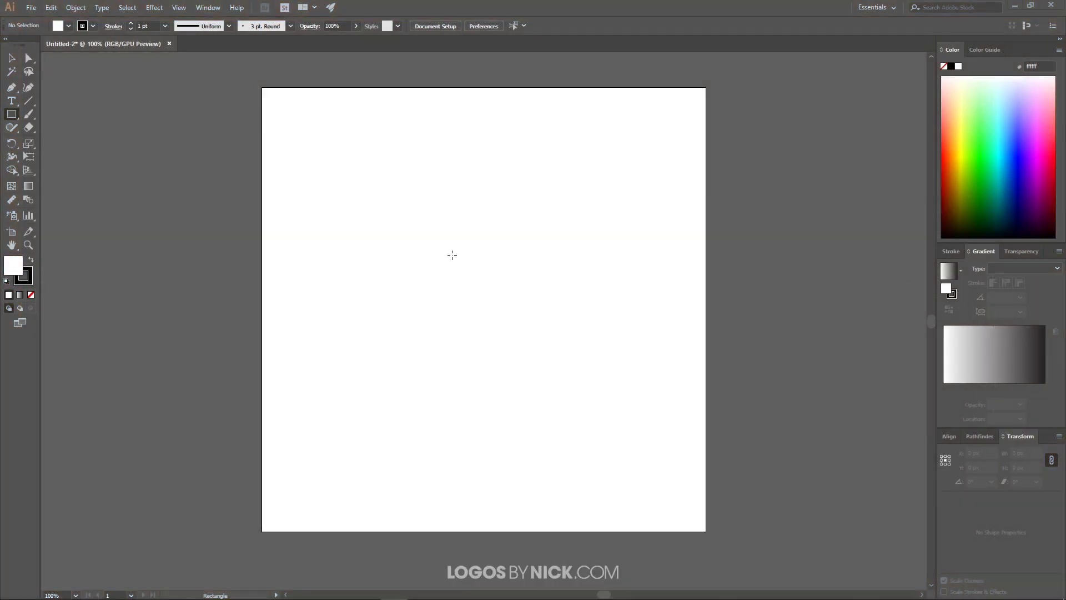
Pick the Polygon tool and enter 3 sides with a 200 px radius in its options.
{"action": "left_click", "coordinate": [13, 118]}
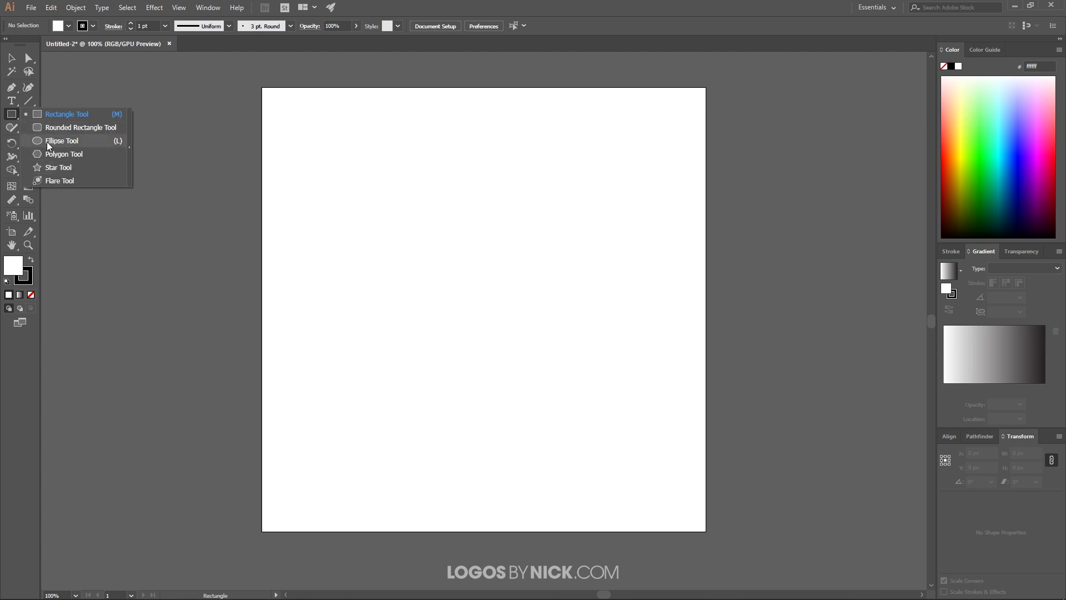
{"action": "left_click", "coordinate": [57, 155]}
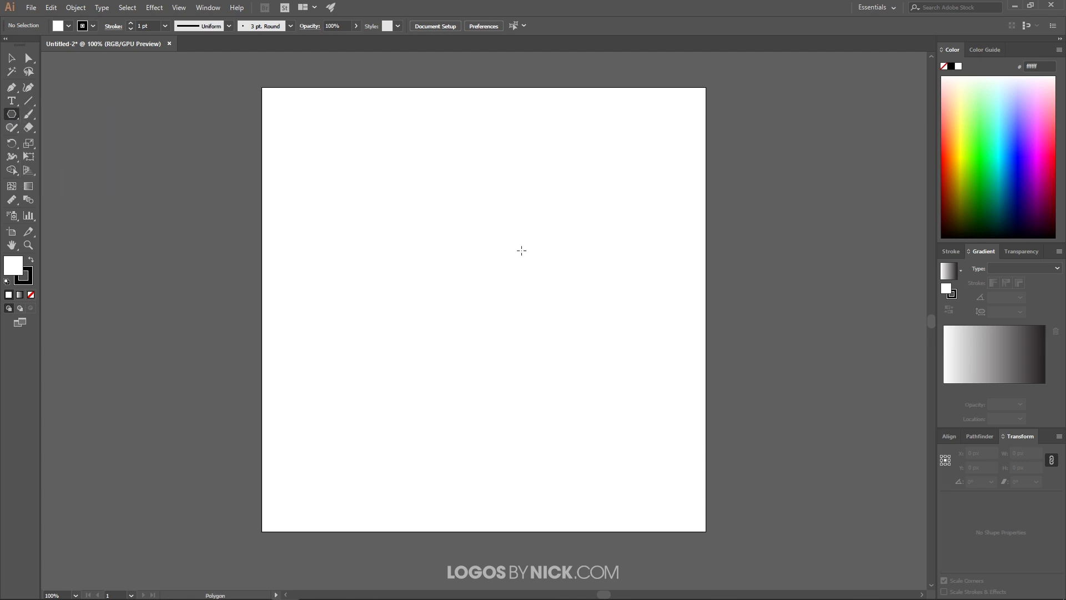
{"action": "left_click", "coordinate": [492, 298]}
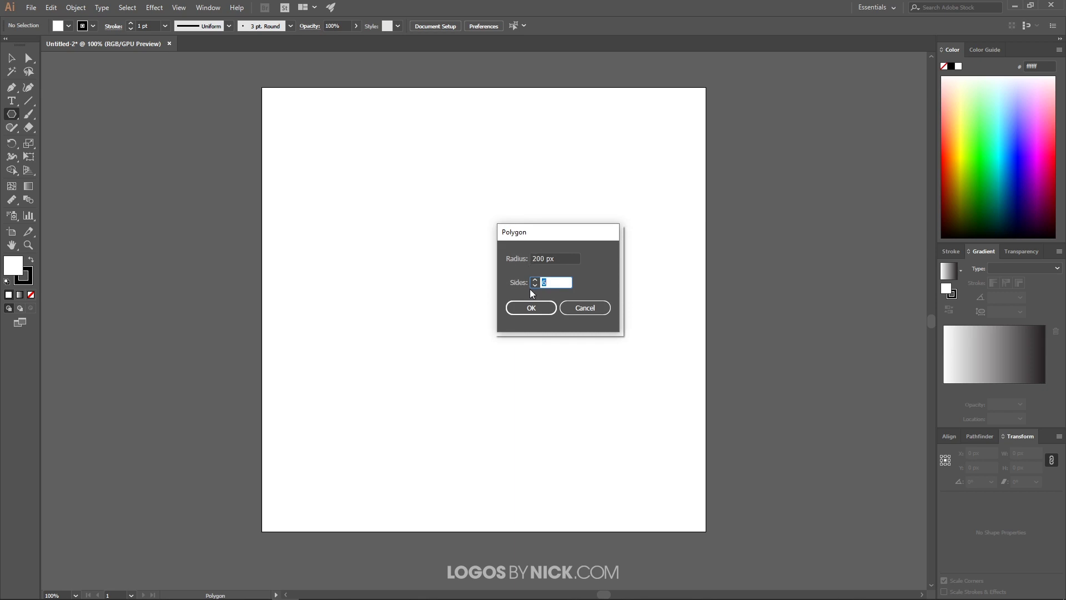
{"action": "left_click", "coordinate": [561, 281]}
Create the three-sided polygon and stretch it taller to 346.41 × 463 px.
{"action": "left_click", "coordinate": [530, 308]}
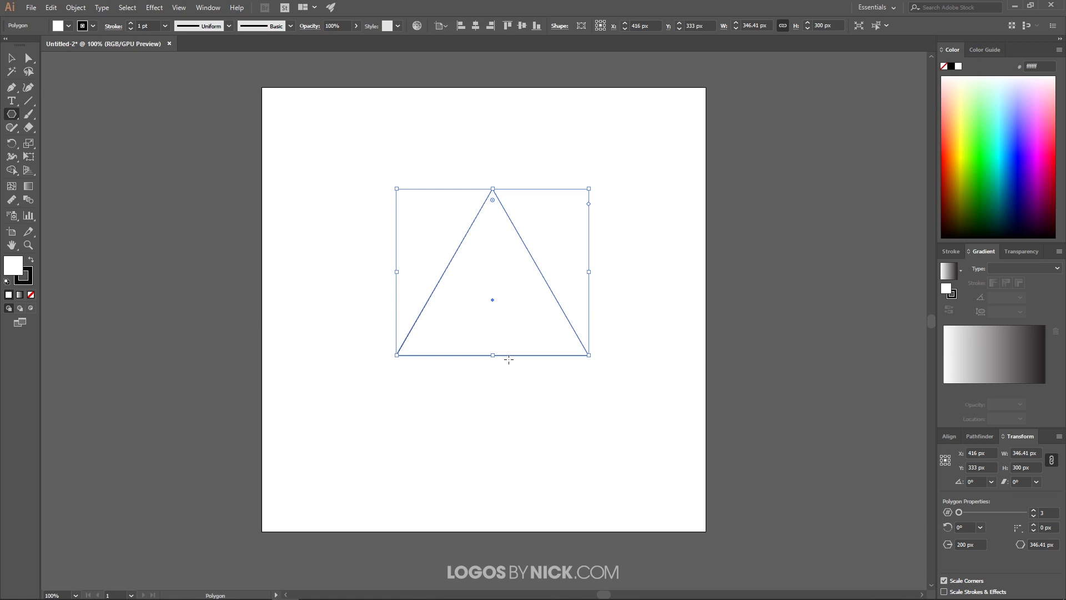
{"action": "left_click", "coordinate": [11, 60]}
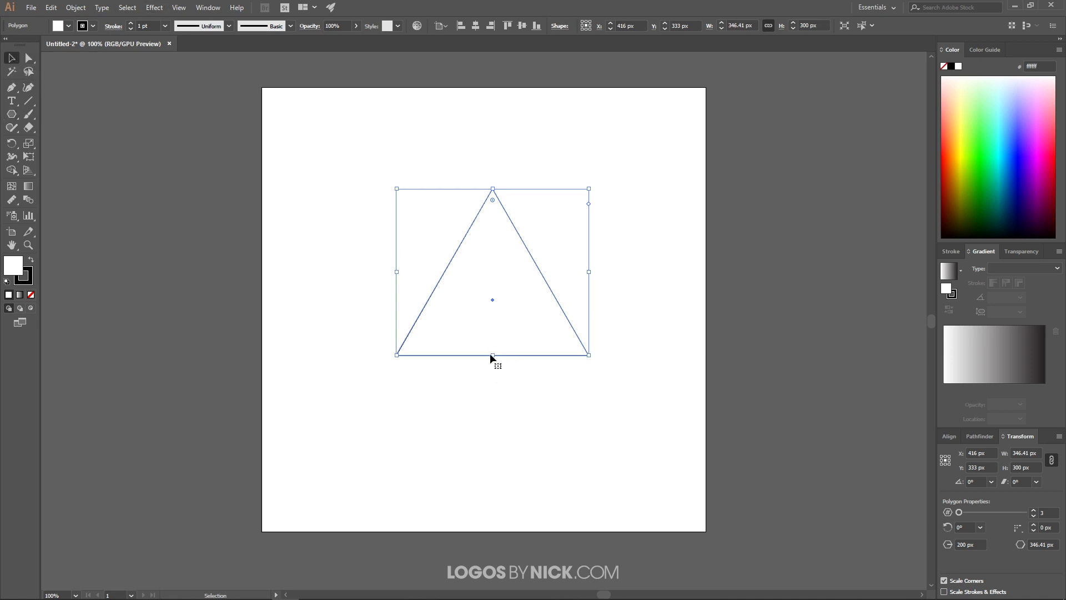
{"action": "left_click_drag", "start_coordinate": [492, 355], "coordinate": [510, 445]}
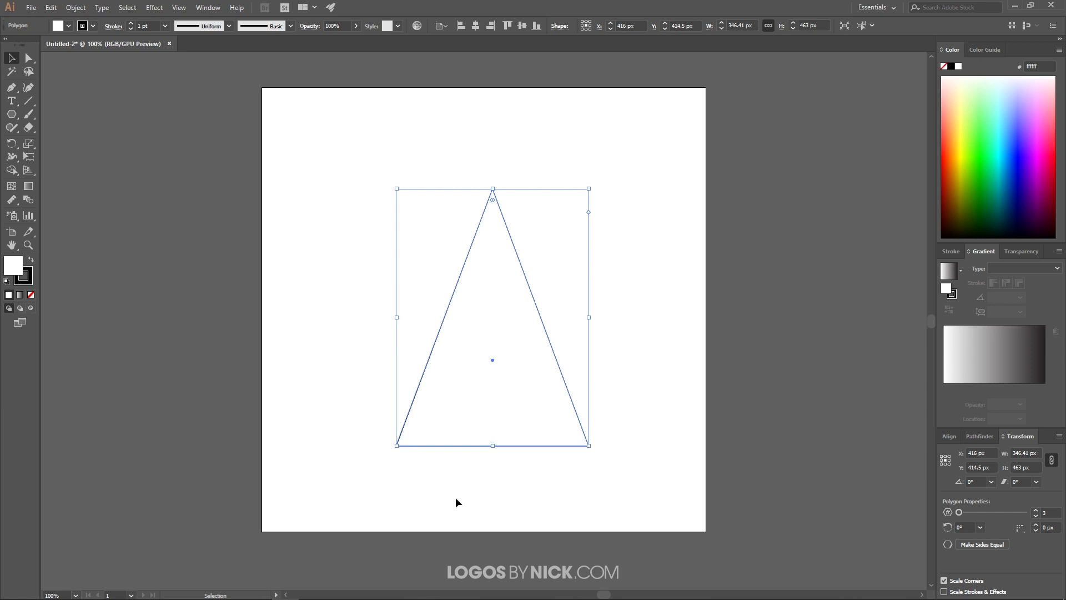
Drag the triangle's top, bottom-left and bottom-right anchor points into an irregular, tilted triangle.
{"action": "left_click", "coordinate": [33, 59]}
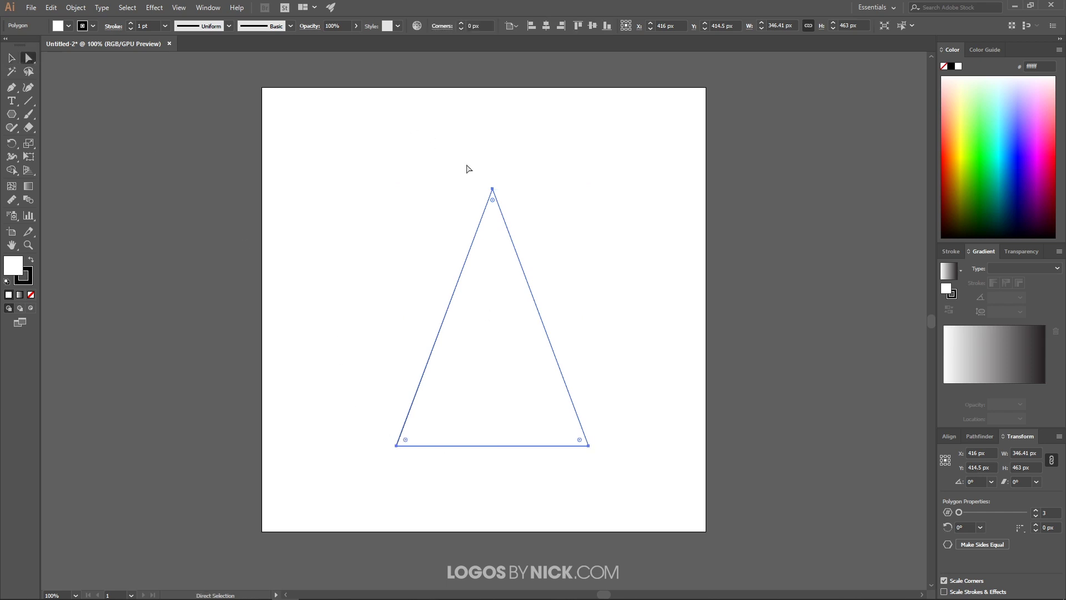
{"action": "left_click_drag", "start_coordinate": [467, 156], "coordinate": [537, 219]}
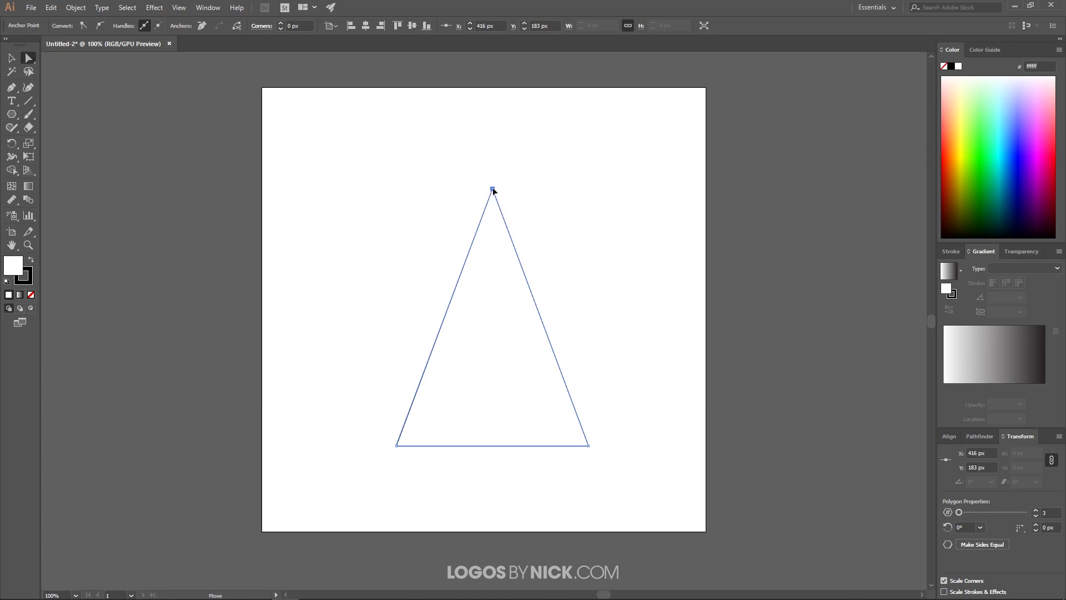
{"action": "left_click_drag", "start_coordinate": [493, 189], "coordinate": [543, 272]}
{"action": "left_click_drag", "start_coordinate": [589, 445], "coordinate": [567, 395]}
{"action": "left_click_drag", "start_coordinate": [398, 445], "coordinate": [395, 344]}
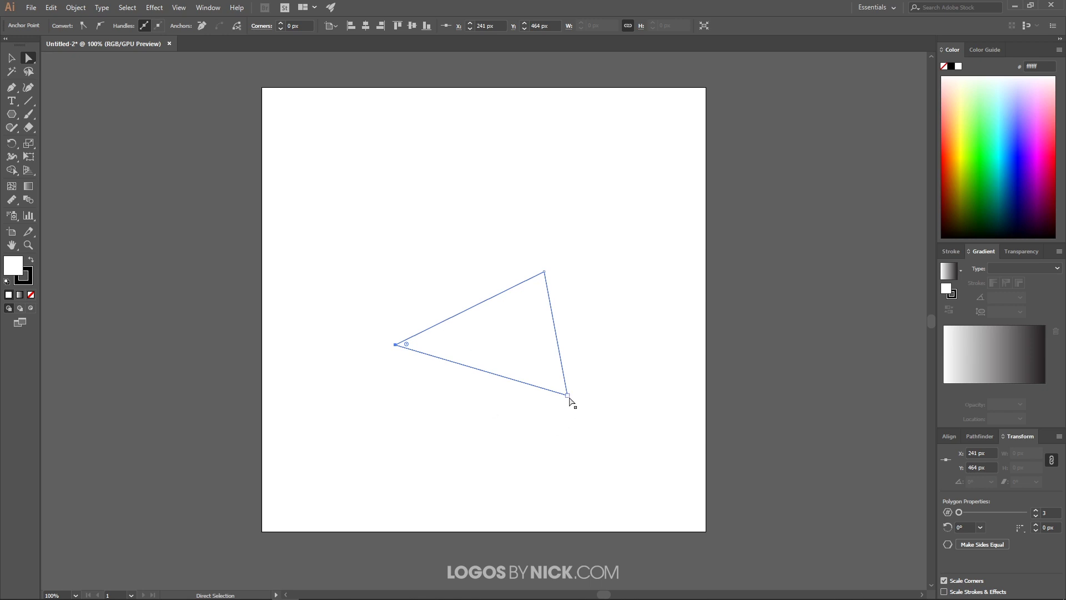
{"action": "left_click_drag", "start_coordinate": [567, 395], "coordinate": [530, 441]}
{"action": "left_click_drag", "start_coordinate": [545, 272], "coordinate": [565, 260]}
Select the whole tilted triangle with the Selection tool.
{"action": "left_click", "coordinate": [532, 440]}
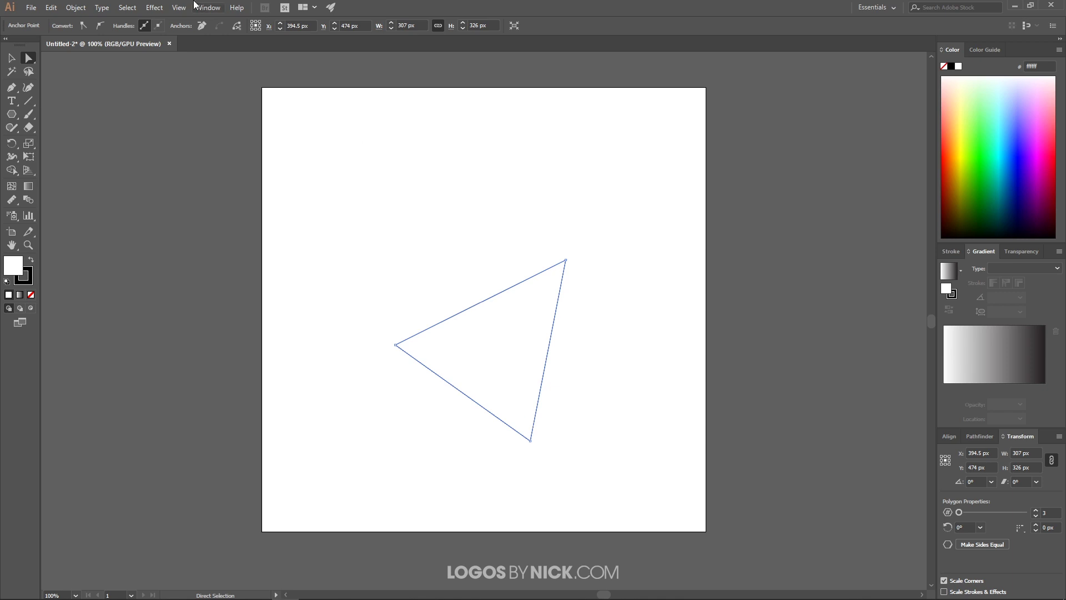
{"action": "left_click", "coordinate": [11, 58]}
{"action": "left_click_drag", "start_coordinate": [361, 229], "coordinate": [598, 428]}
Delete the tilted triangle and draw a 258 × 258 px square near the artboard centre.
{"action": "key", "text": "Delete"}
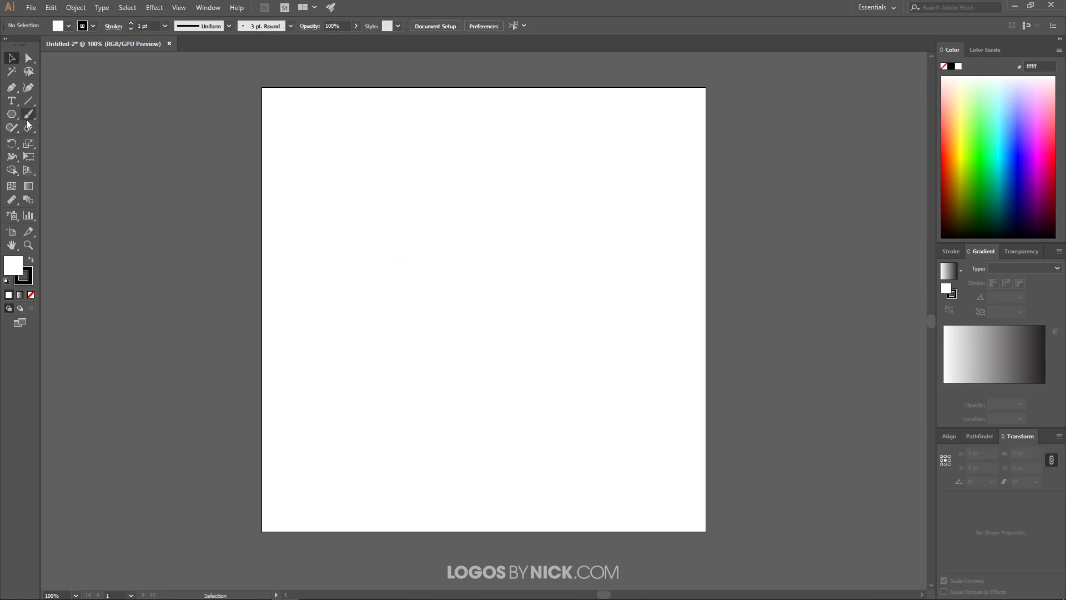
{"action": "left_click", "coordinate": [17, 117]}
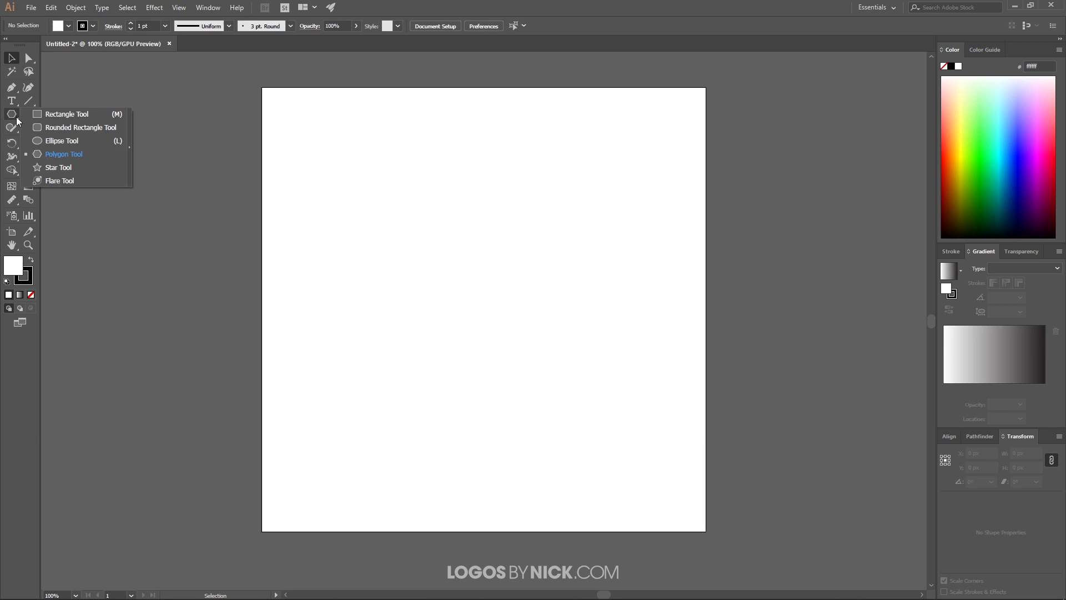
{"action": "left_click", "coordinate": [42, 116]}
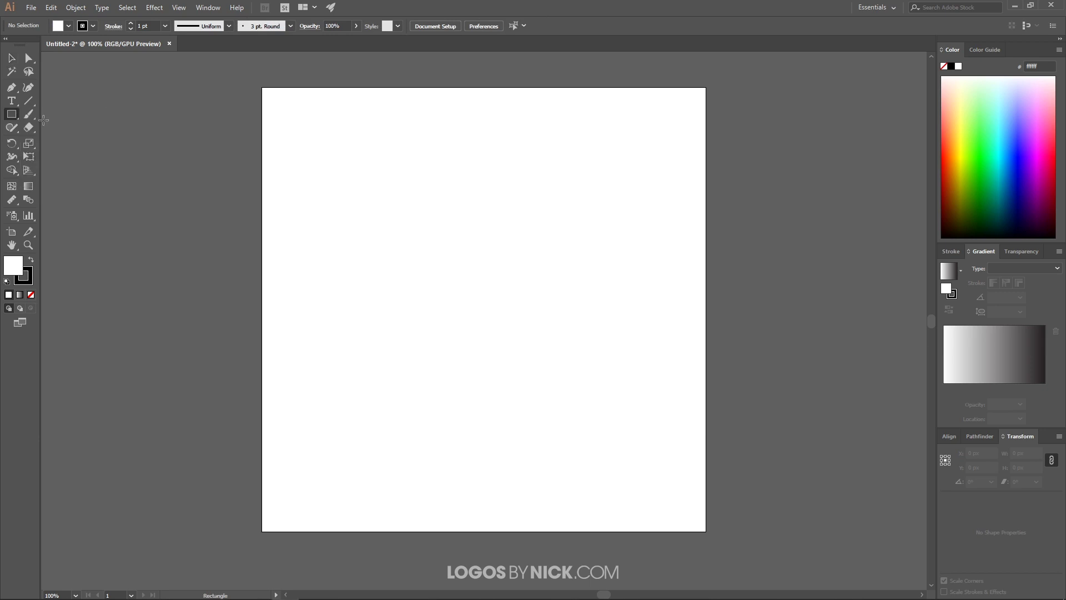
{"action": "left_click_drag", "start_coordinate": [403, 253], "coordinate": [546, 396]}
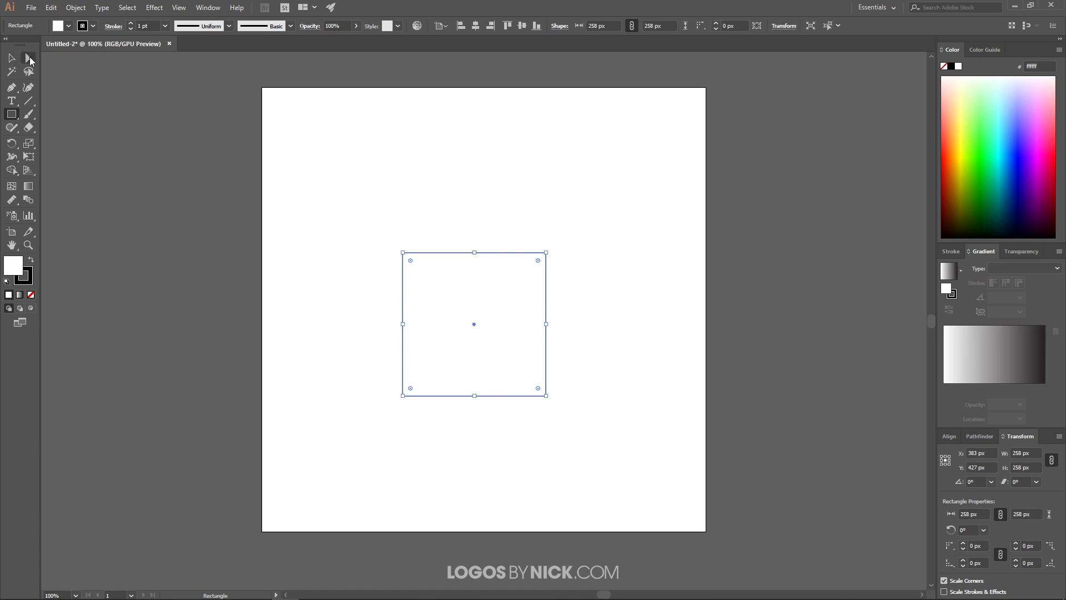
Remove the square's top-right anchor point, leaving a right triangle with its right angle bottom-left.
{"action": "left_click", "coordinate": [29, 59]}
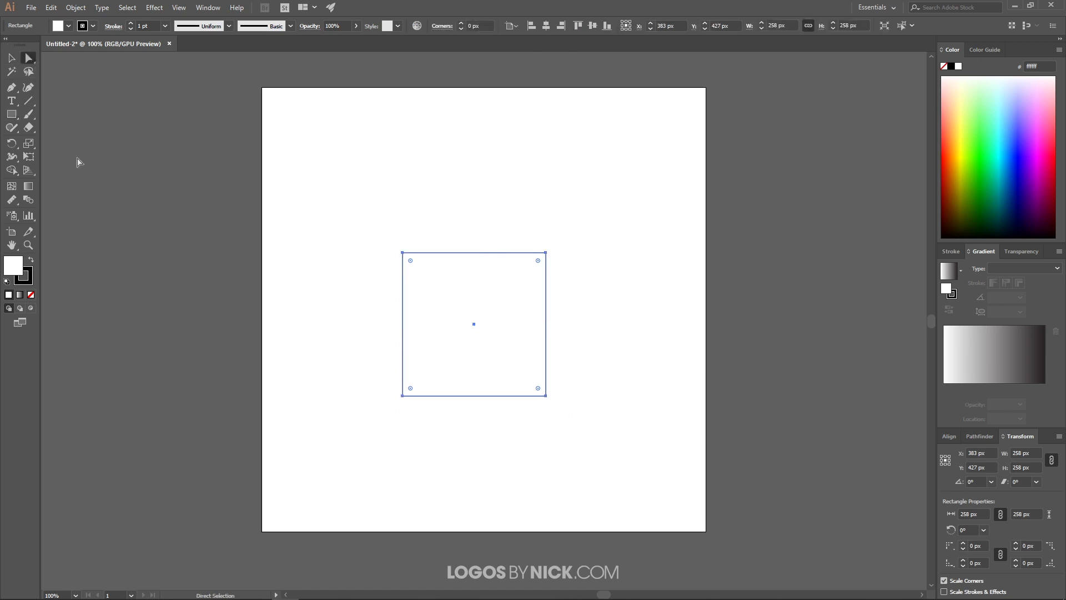
{"action": "left_click_drag", "start_coordinate": [513, 207], "coordinate": [593, 303]}
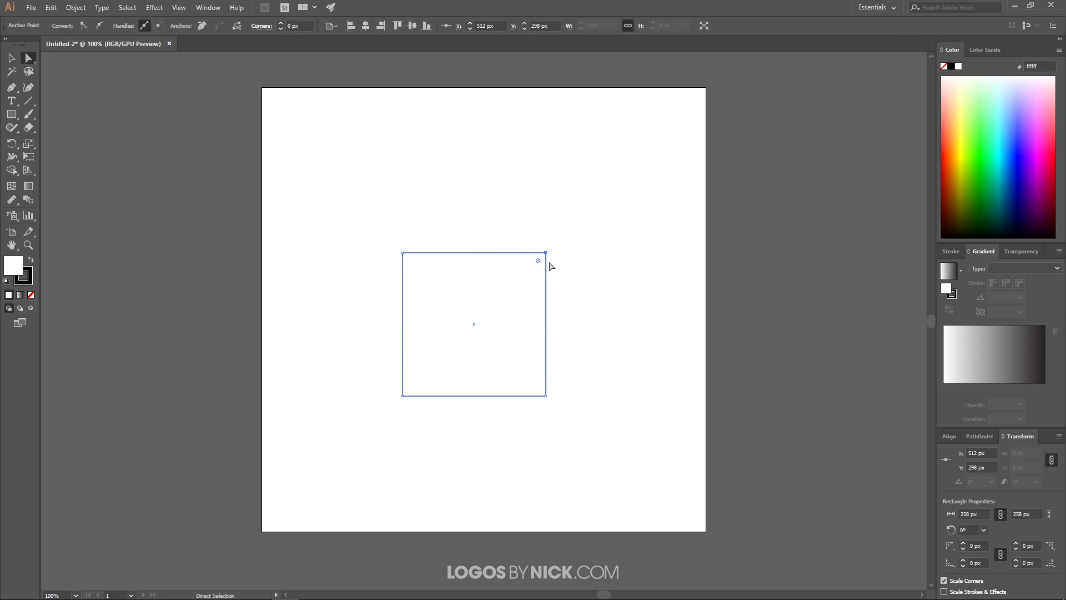
{"action": "left_click", "coordinate": [203, 26]}
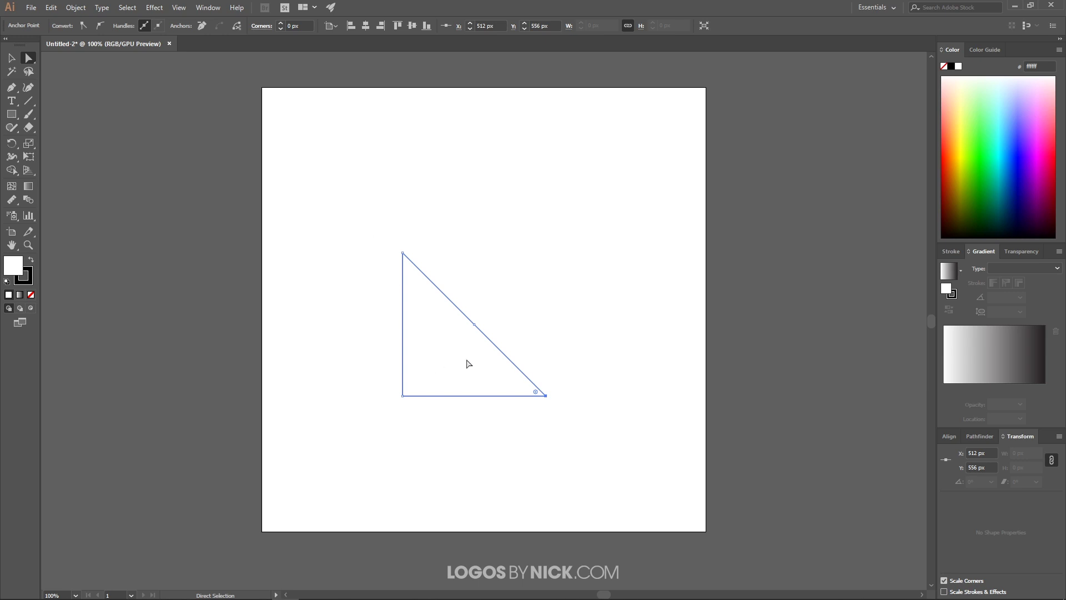
Round all three corners of the right triangle to a radius of about 50.83 px.
{"action": "scroll", "coordinate": [463, 366], "scroll_direction": "up", "scroll_amount": 1, "text": "alt"}
{"action": "scroll", "coordinate": [431, 364], "scroll_direction": "up", "scroll_amount": 1, "text": "alt"}
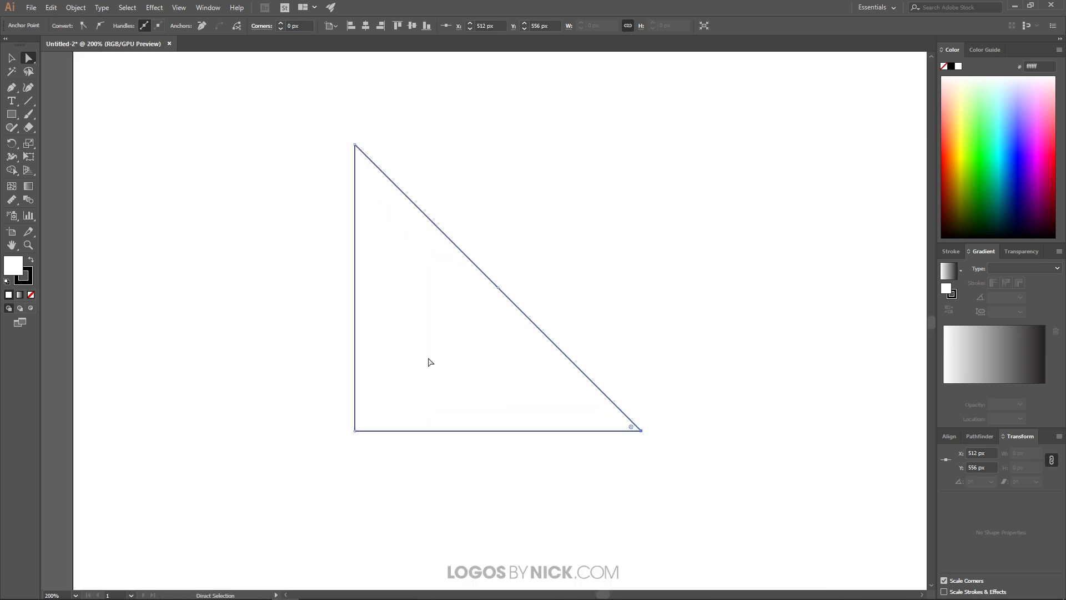
{"action": "scroll", "coordinate": [397, 220], "scroll_direction": "up", "scroll_amount": 1, "text": "alt"}
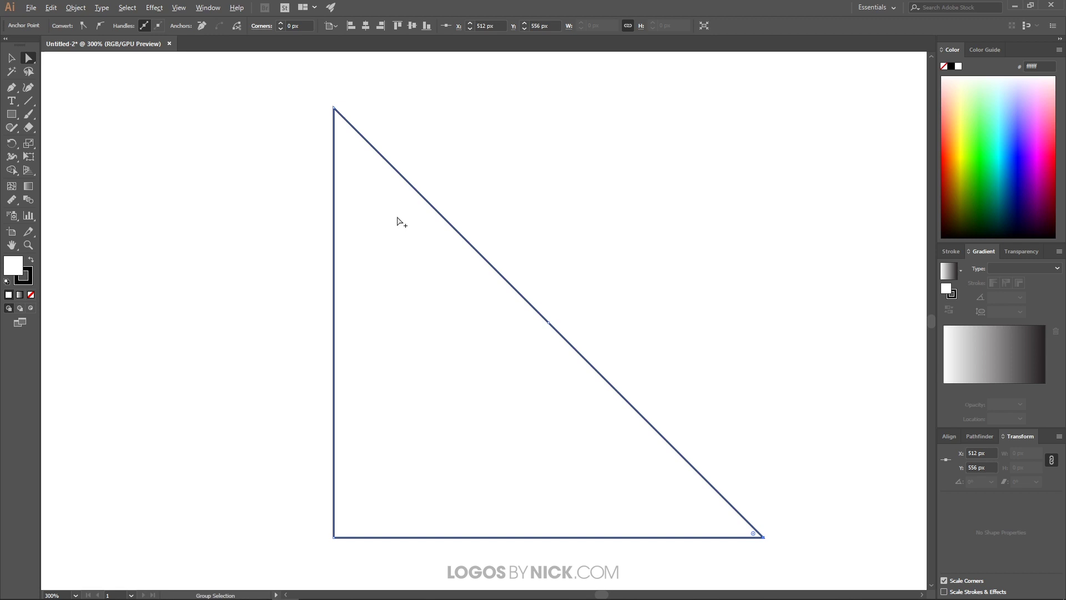
{"action": "left_click", "coordinate": [334, 175], "text": "alt"}
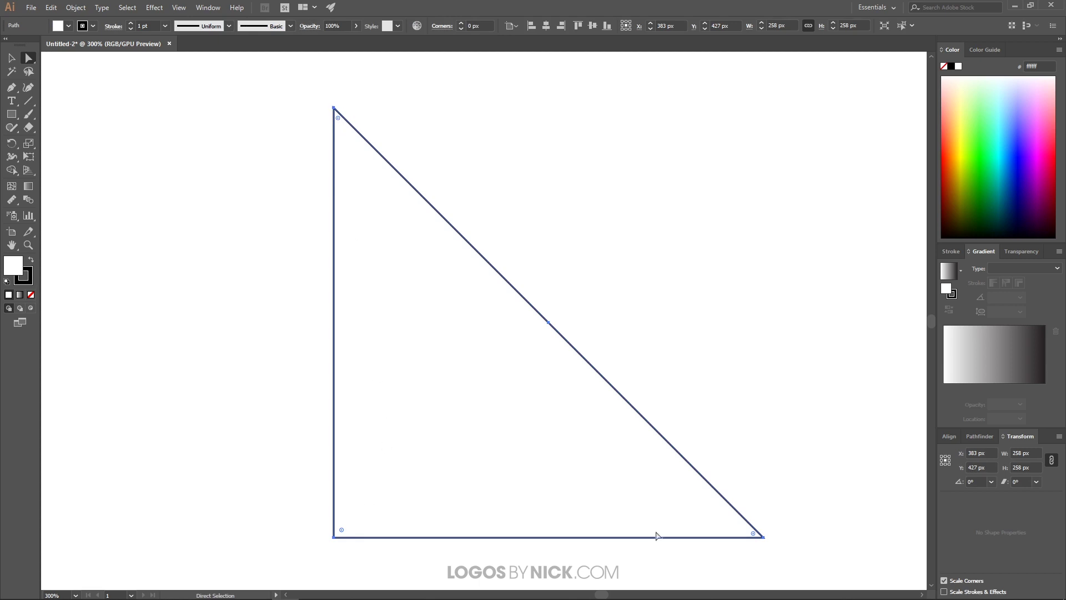
{"action": "left_click_drag", "start_coordinate": [341, 531], "coordinate": [378, 494]}
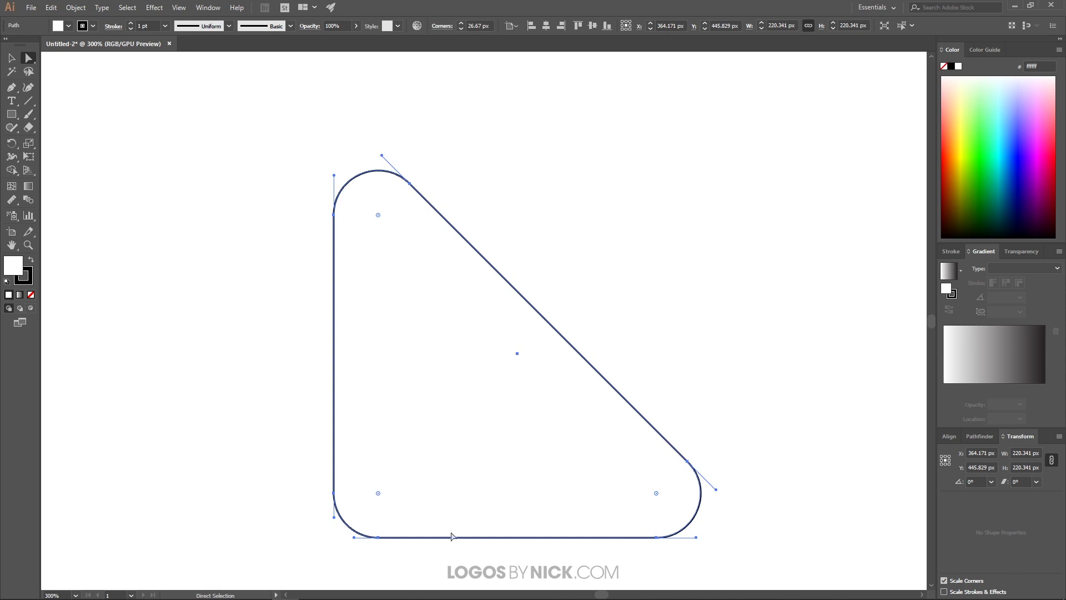
{"action": "key", "text": "ctrl+z"}
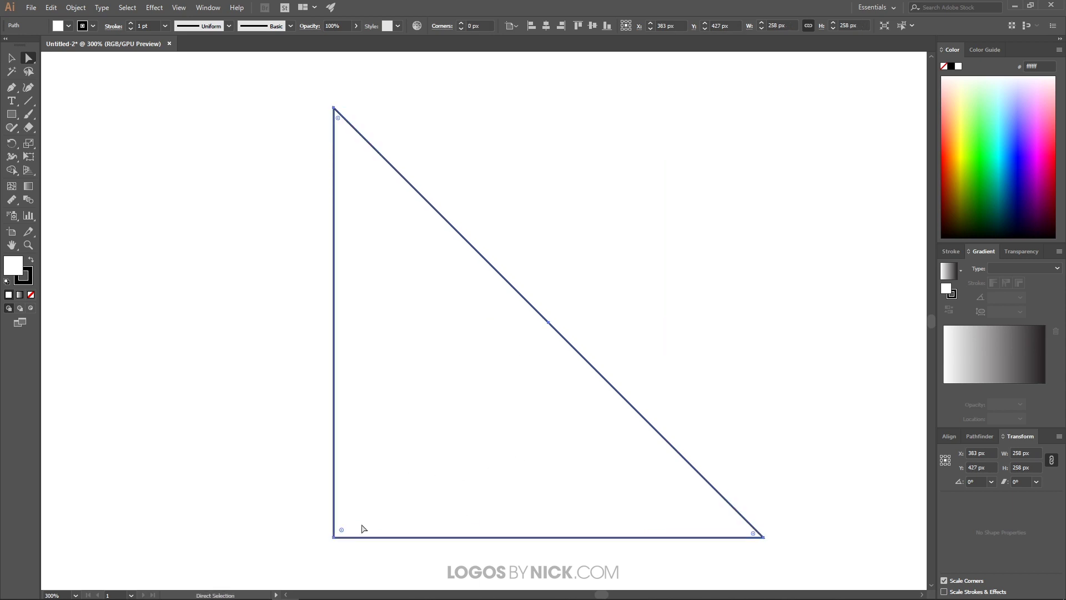
{"action": "left_click_drag", "start_coordinate": [342, 530], "coordinate": [436, 457]}
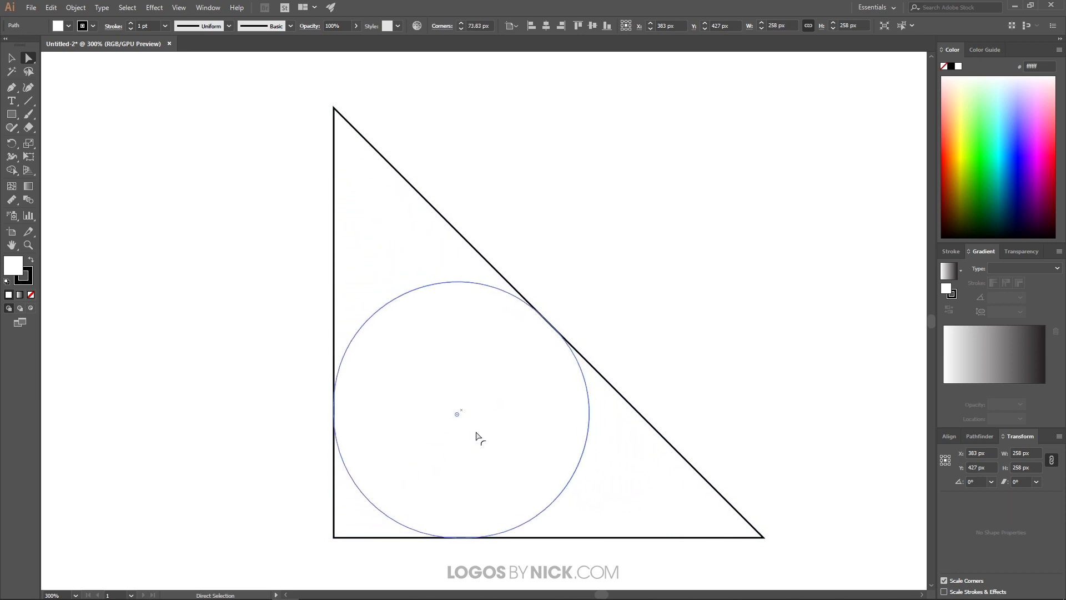
{"action": "mouse_move", "coordinate": [475, 409]}
{"action": "left_mouse_down"}
{"action": "mouse_move", "coordinate": [401, 465]}
{"action": "mouse_move", "coordinate": [437, 432]}
{"action": "mouse_move", "coordinate": [413, 451]}
{"action": "left_mouse_up"}
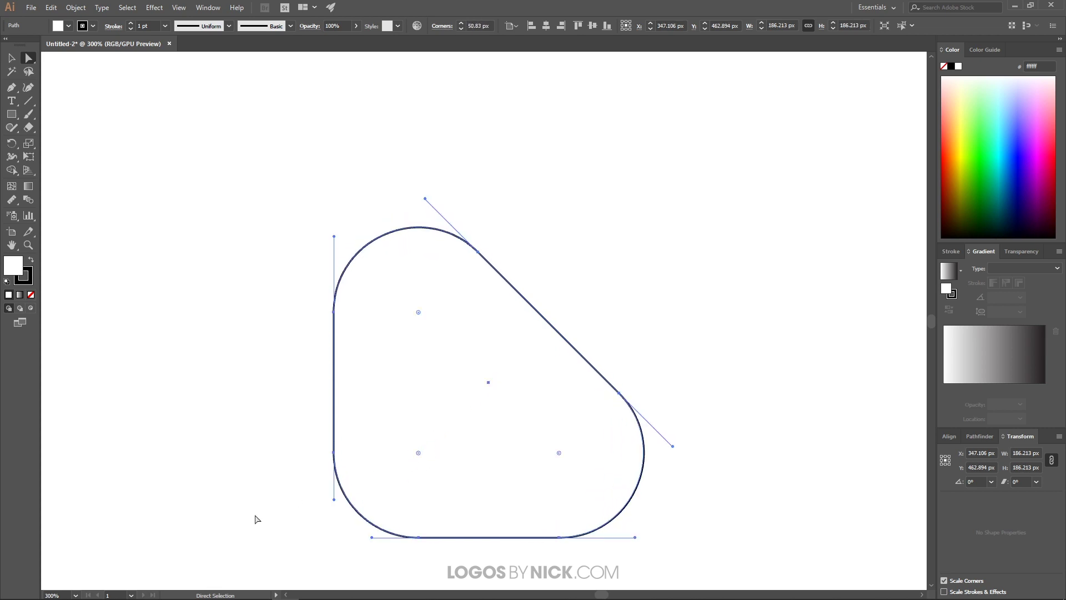